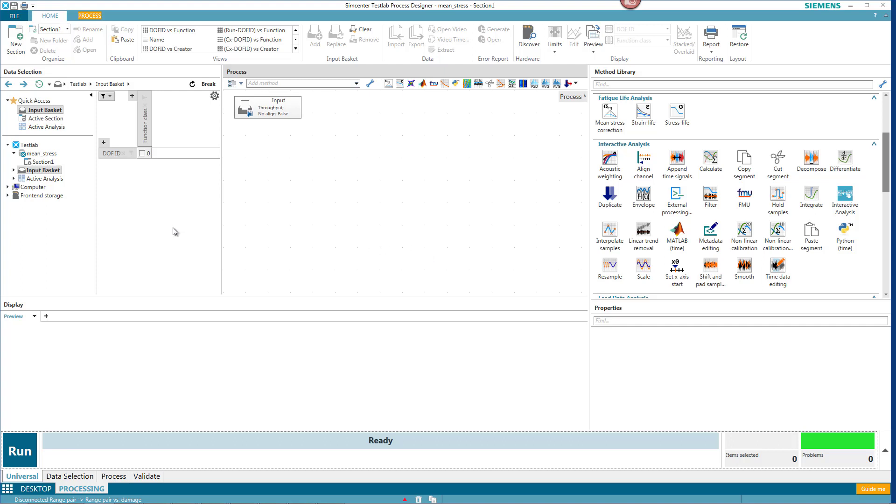
- Browse to D:\demo2 and preview the Radio Rack-Z signal in Body Twist 1_Scale.ldsf
click(8, 188)
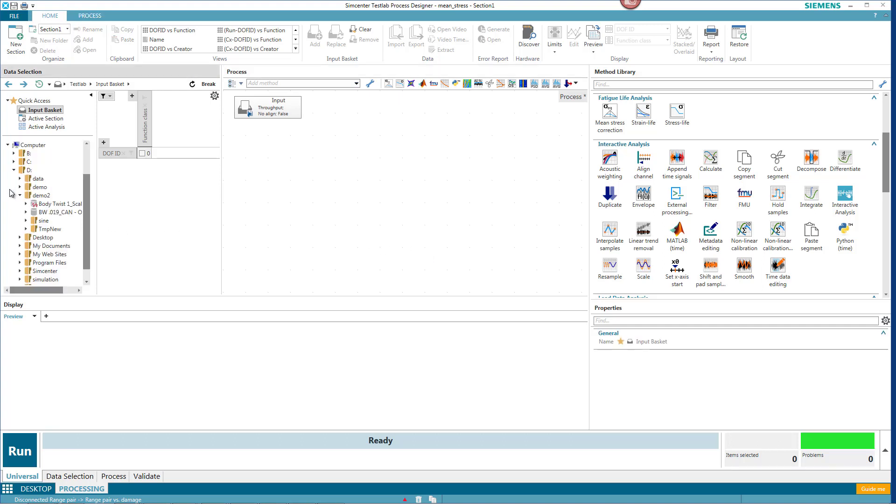
click(46, 204)
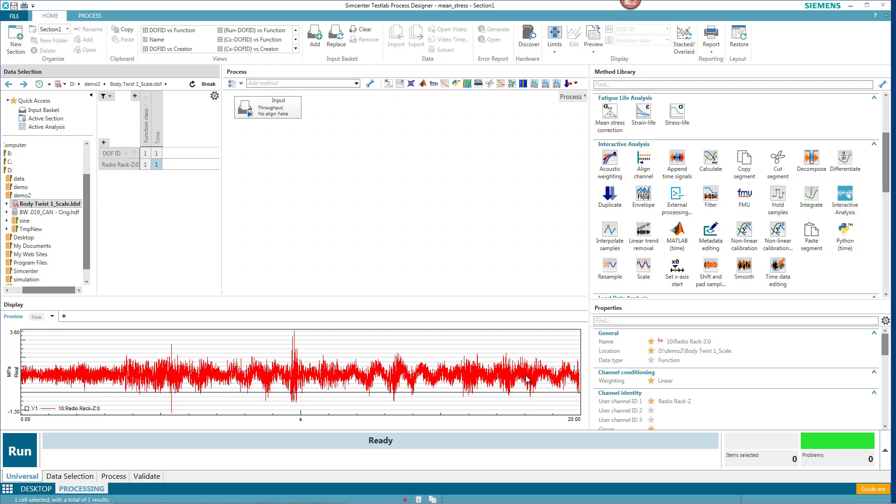
- Add Body Twist 1_Scale.ldsf to the Input Basket and clear the file preview
right_click(58, 206)
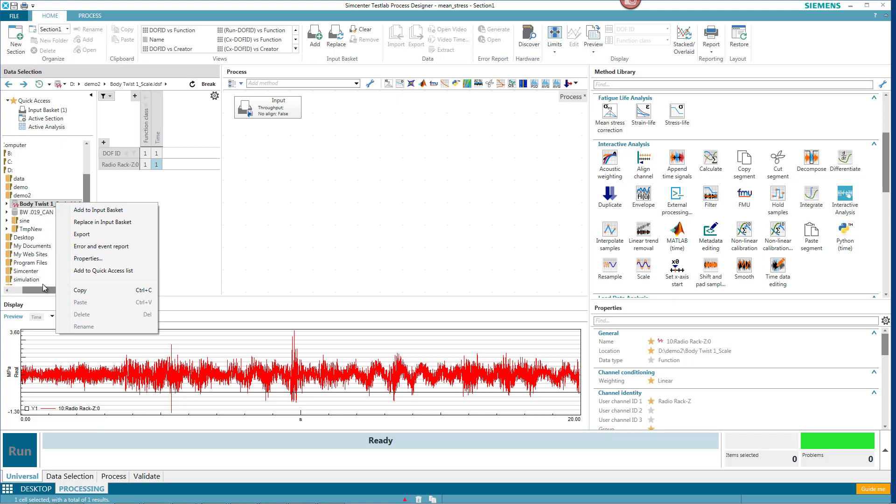
key(Return)
drag(61, 289, 48, 289)
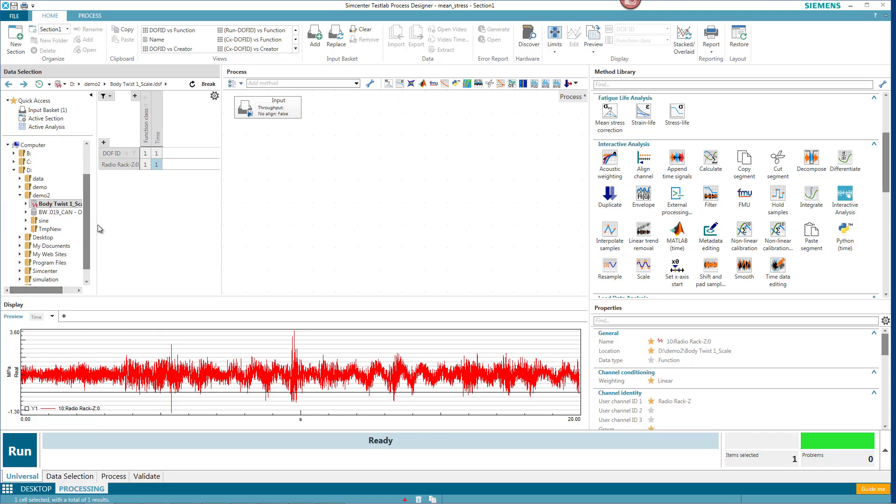
scroll(28, 193, up, 2)
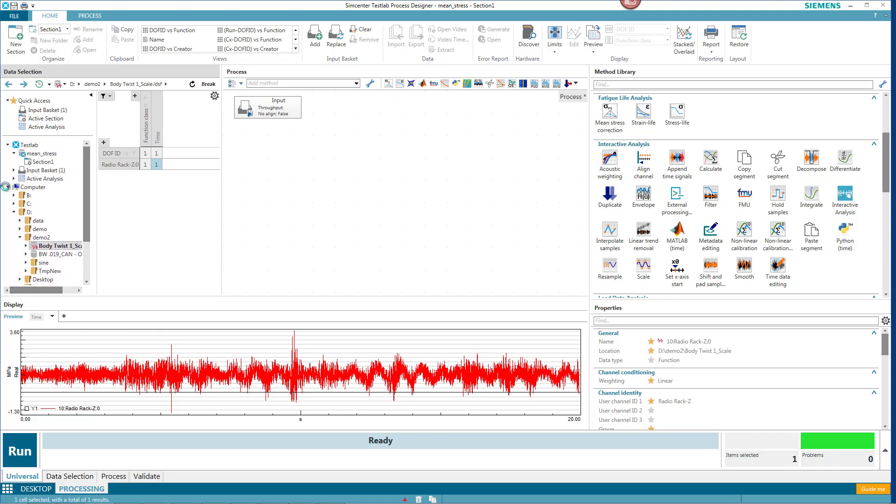
click(15, 187)
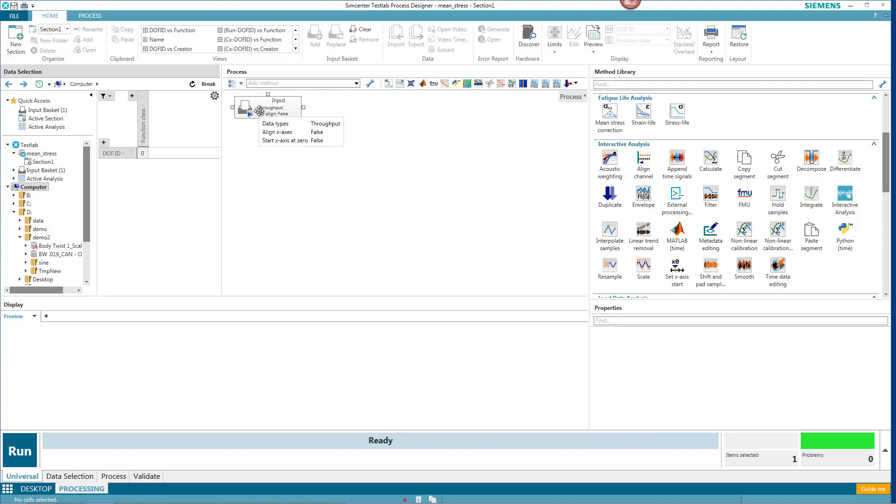
- Chain Rainflow, Range pair and Range pair vs. damage blocks under the Input block
drag(885, 154, 885, 204)
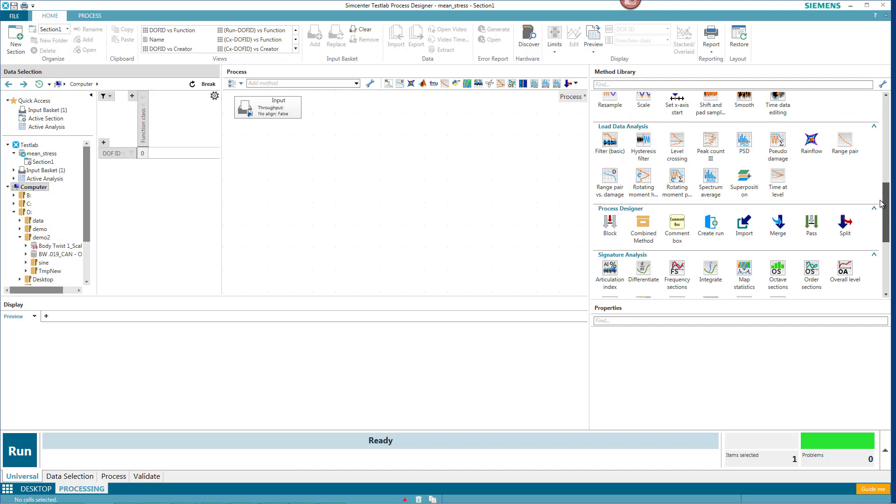
drag(809, 143, 237, 139)
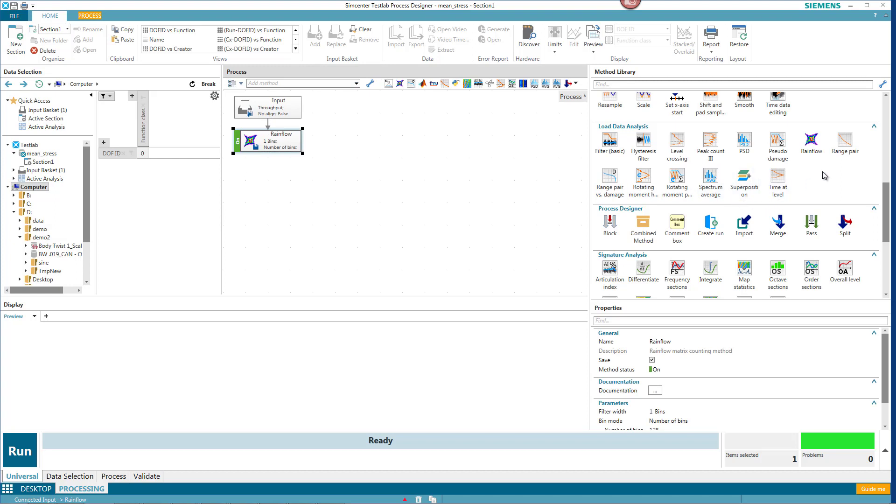
drag(844, 143, 236, 172)
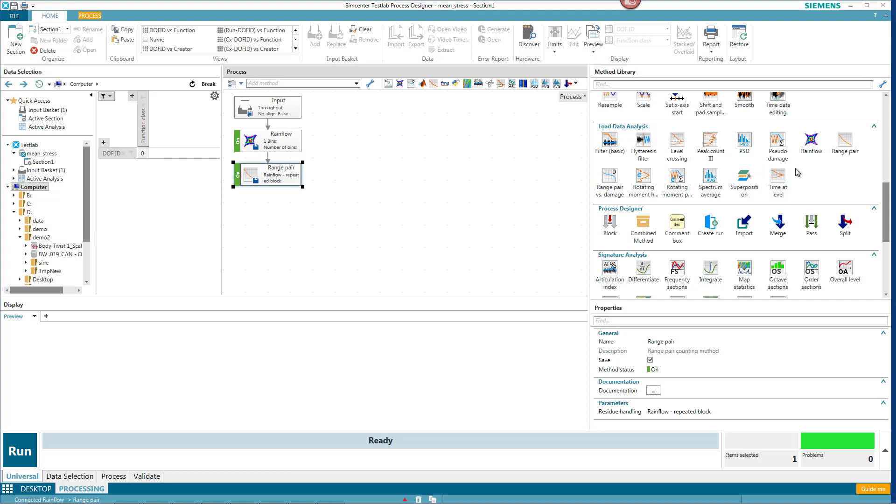
mouse_move(610, 178)
mouse_down()
mouse_move(580, 196)
mouse_move(590, 206)
mouse_move(304, 222)
mouse_move(621, 179)
mouse_move(609, 182)
mouse_up()
double_click(609, 183)
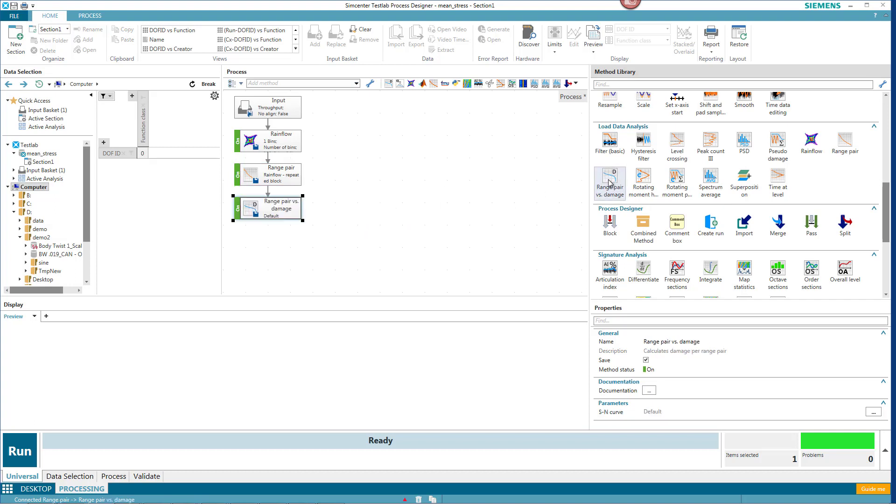
click(273, 214)
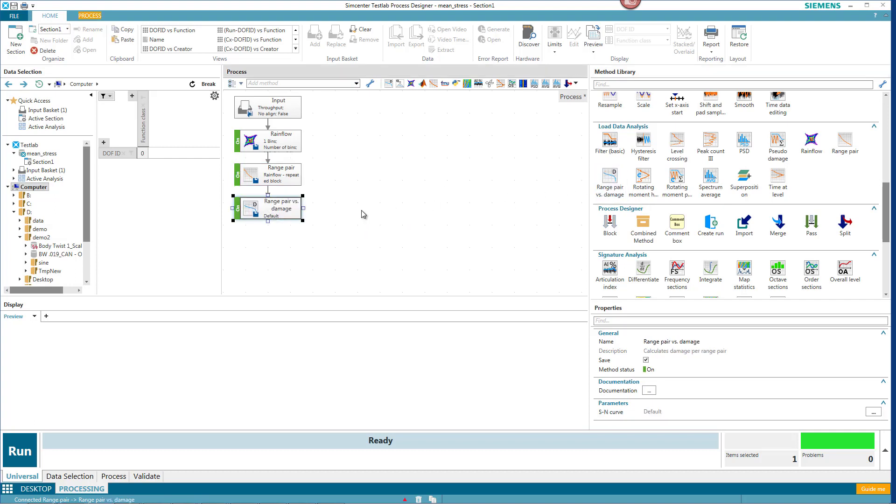
drag(648, 299, 642, 257)
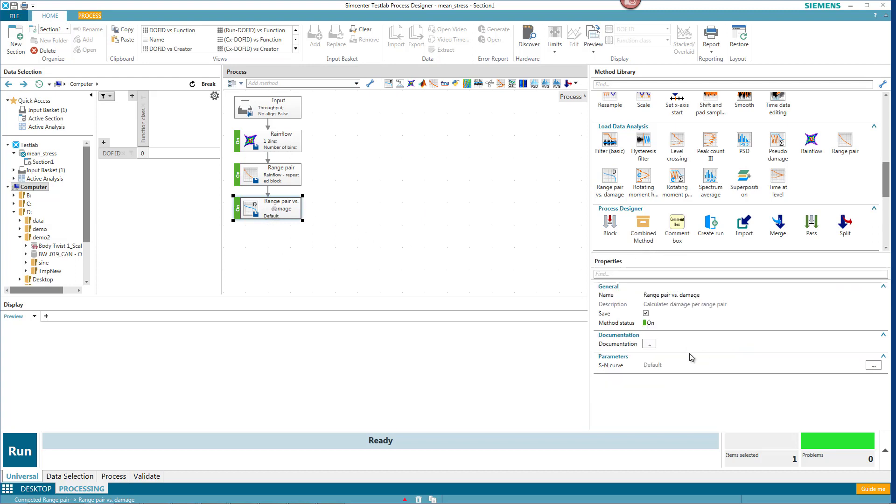
click(872, 365)
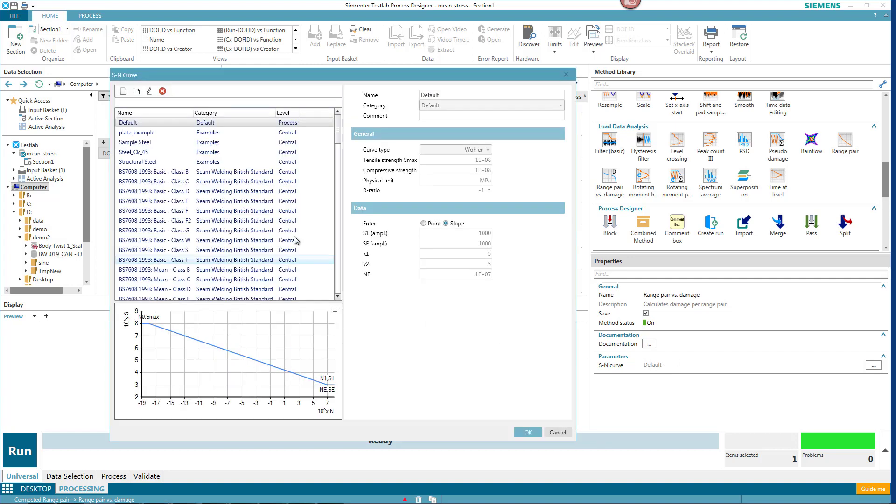
click(557, 432)
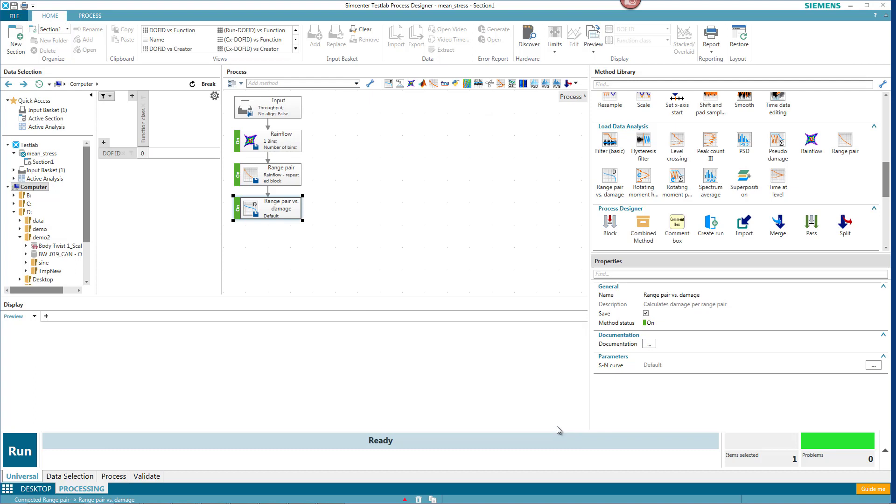
- Run and accept the chain, then plot the Radio Rack-Z:0 Range Pair Damage curve
click(20, 450)
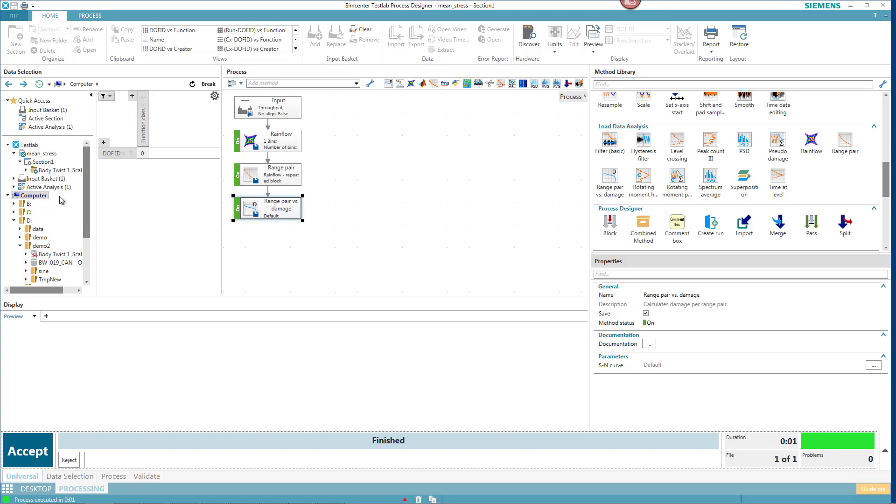
click(54, 187)
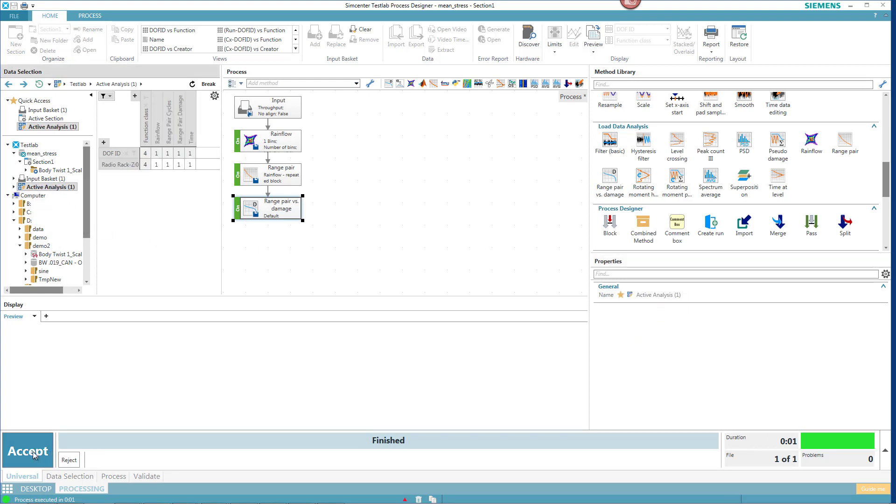
click(179, 165)
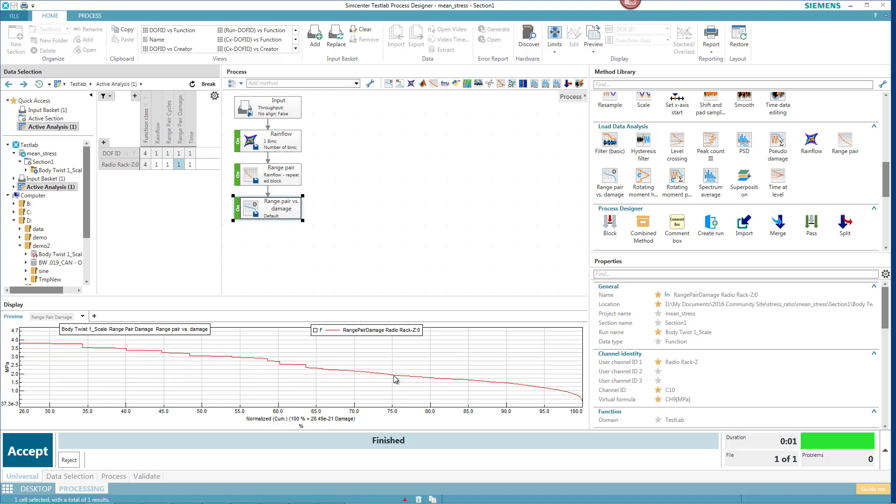
right_click(350, 425)
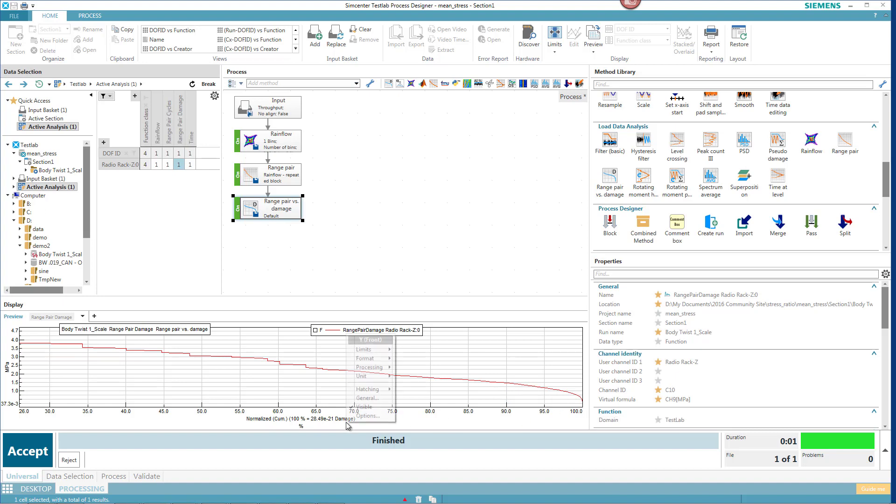
click(334, 427)
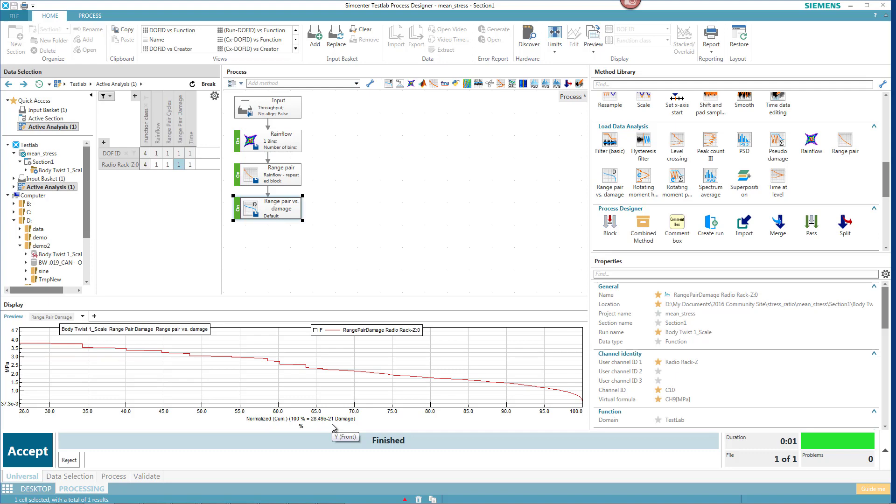
- Wire a Goodman Mean stress correction block (M 0.3) from Rainflow into Range pair
drag(887, 186, 886, 121)
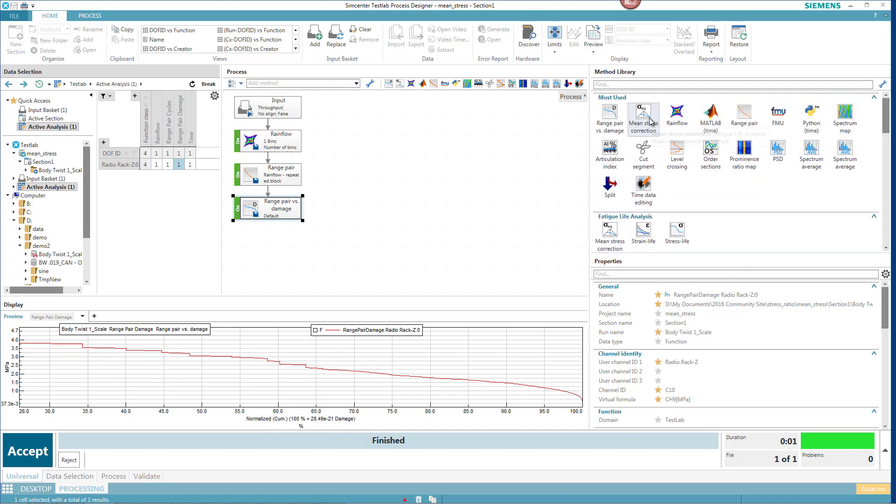
drag(651, 121, 307, 146)
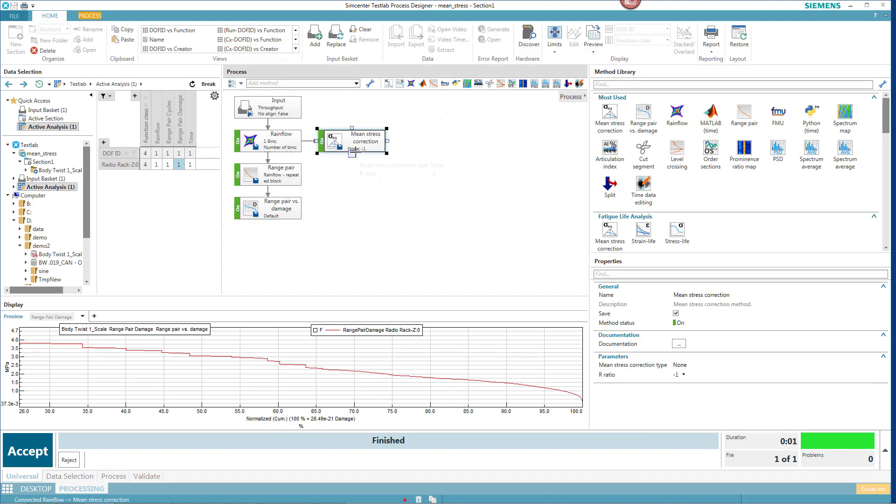
drag(353, 154, 302, 174)
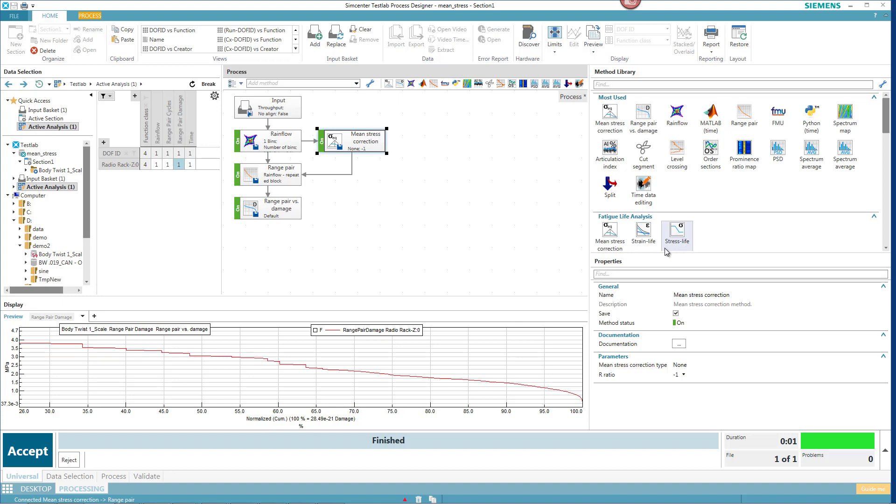
click(686, 366)
click(690, 381)
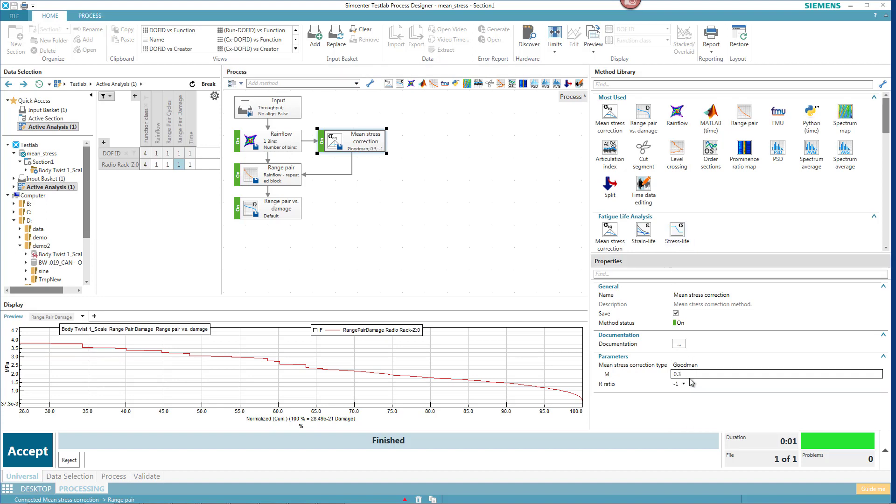
- Reject old results, rerun, and overlay Goodman-corrected and uncorrected Range Pair Damage curves
click(70, 460)
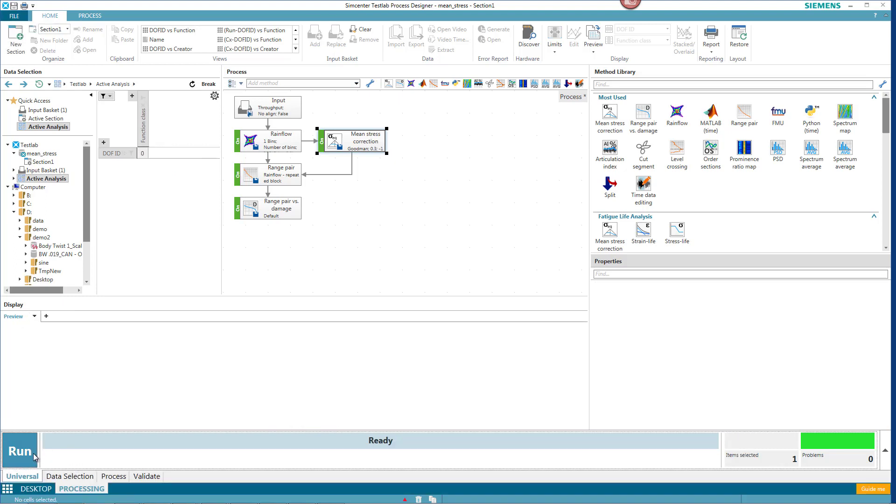
click(25, 455)
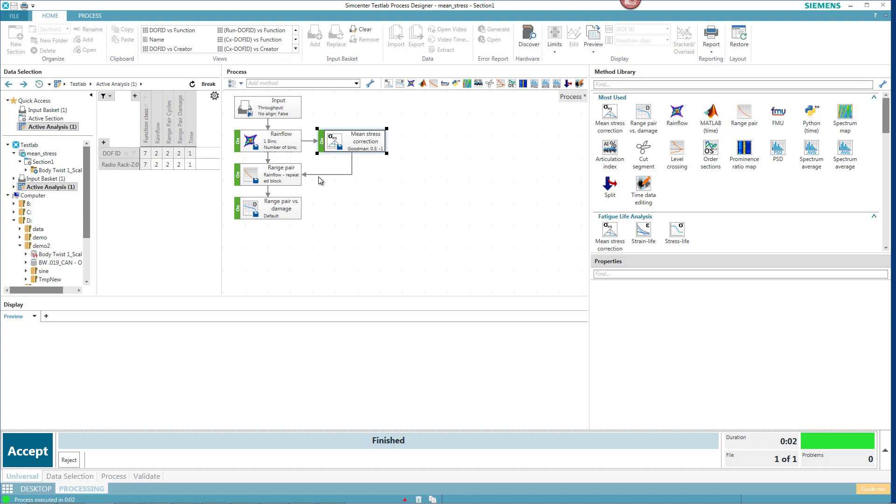
click(179, 164)
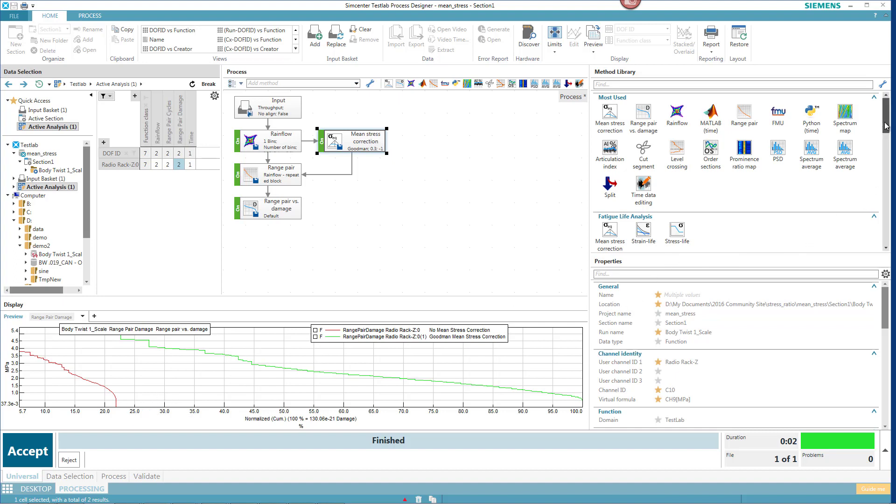
- Wire Mean stress correction.1 from Rainflow to Range pair, set to Normal Stress / 4 segments
drag(610, 229, 421, 132)
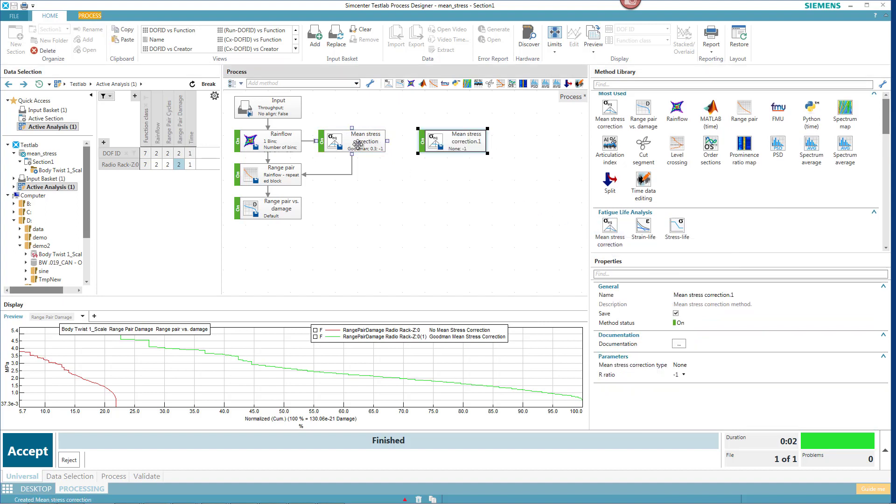
drag(354, 135, 366, 152)
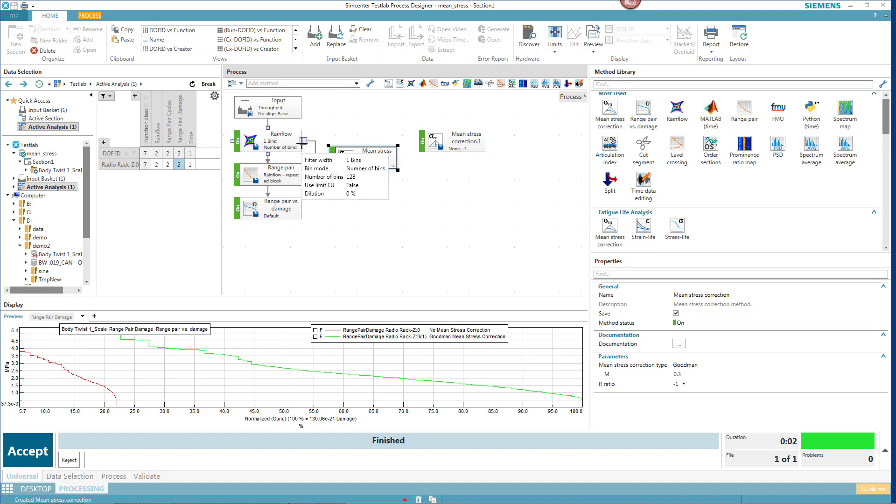
drag(300, 140, 302, 175)
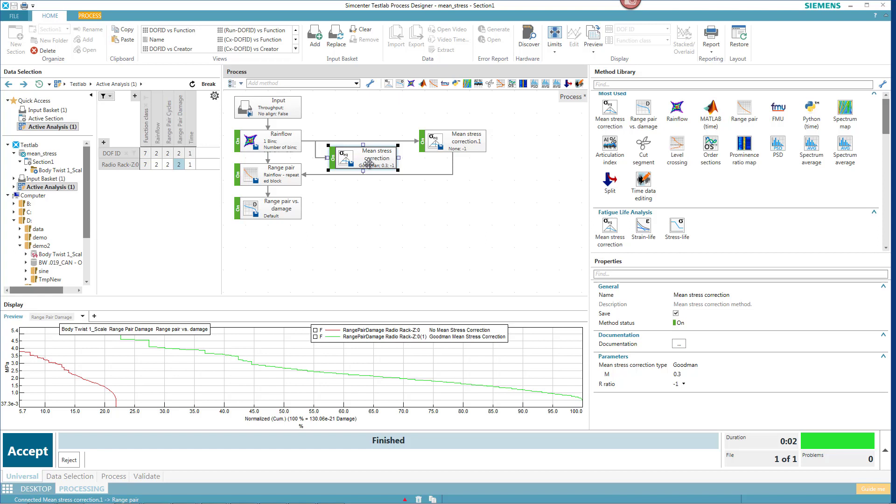
click(451, 143)
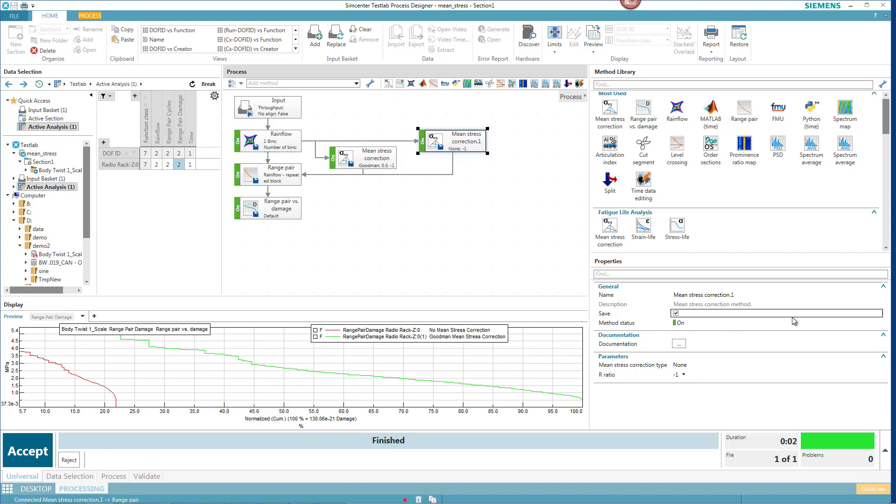
click(706, 367)
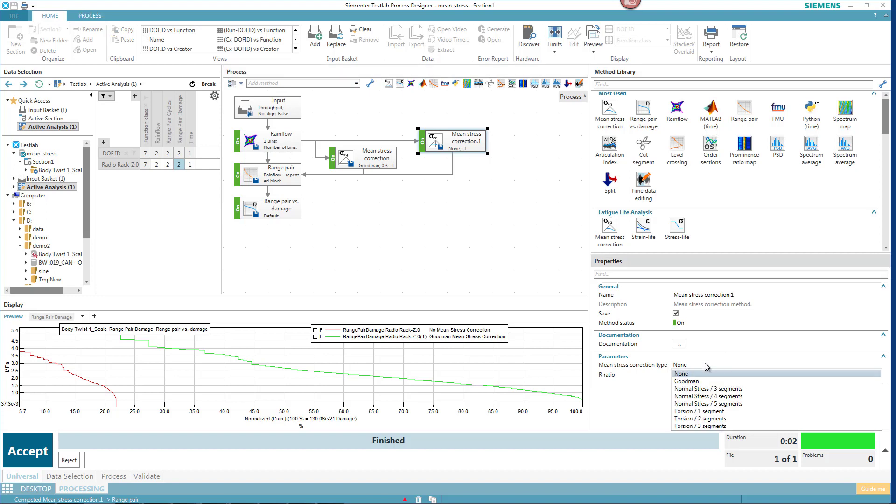
click(709, 396)
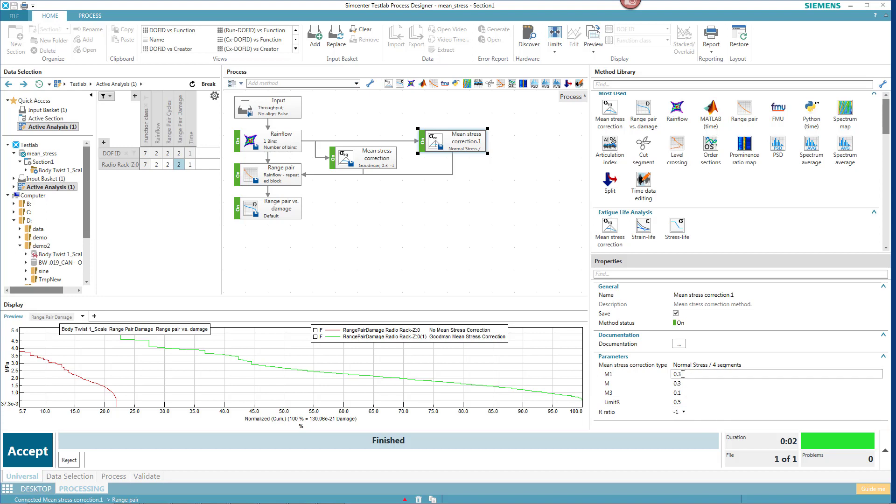
- Rerun and plot uncorrected, Goodman and 4 Segment damage curves beside the Radio Rack-Z:0 time signal
click(69, 461)
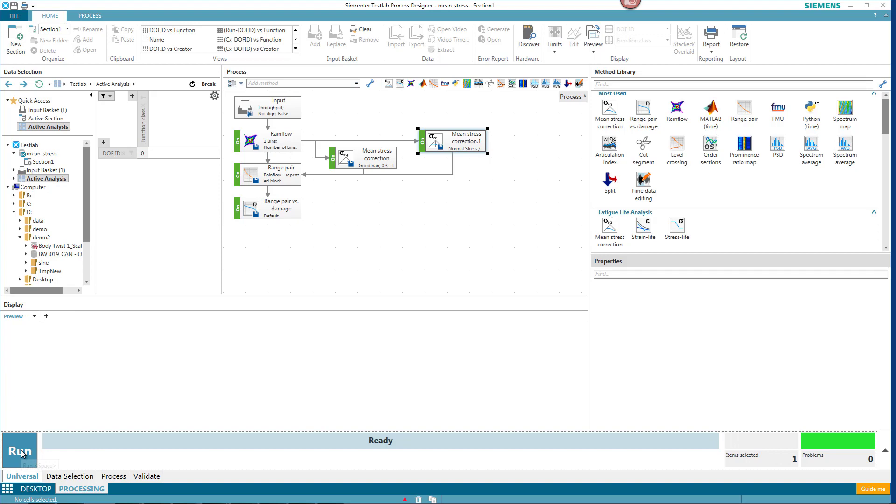
click(22, 453)
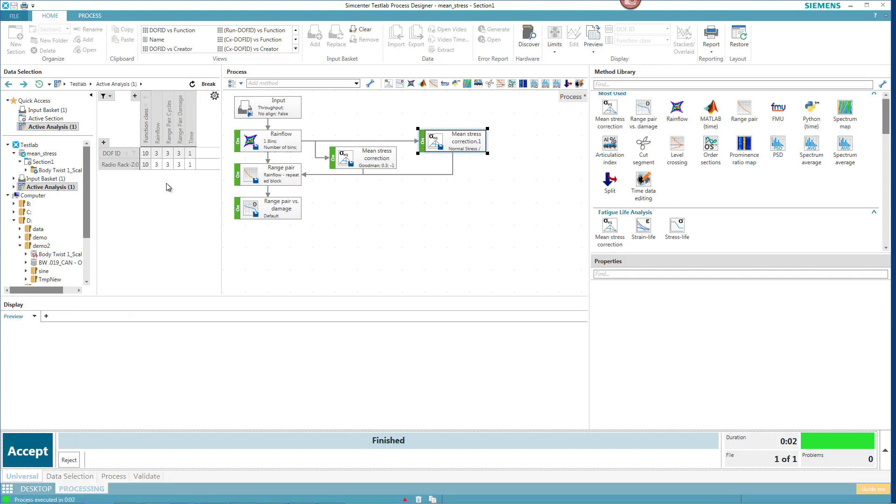
click(179, 164)
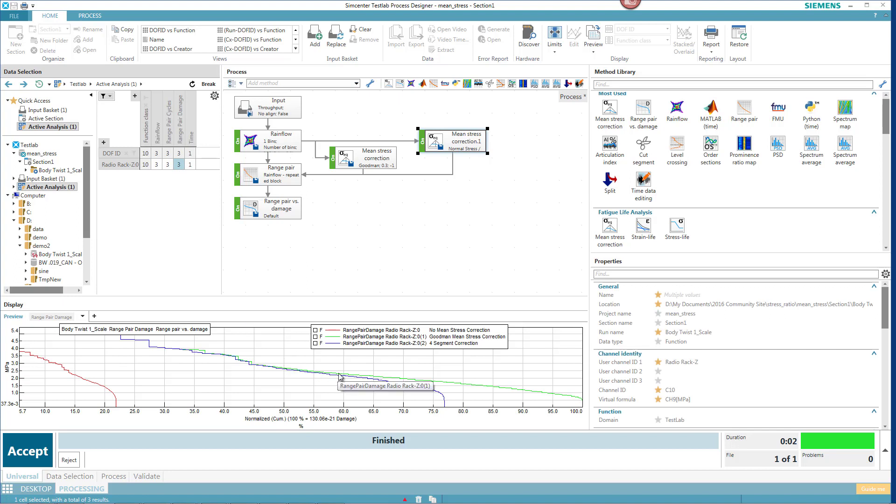
click(487, 387)
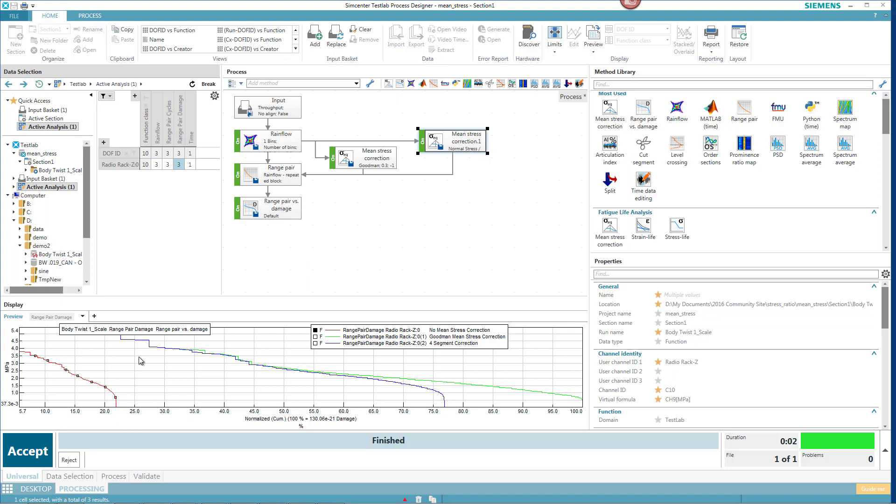
ctrl+click(190, 164)
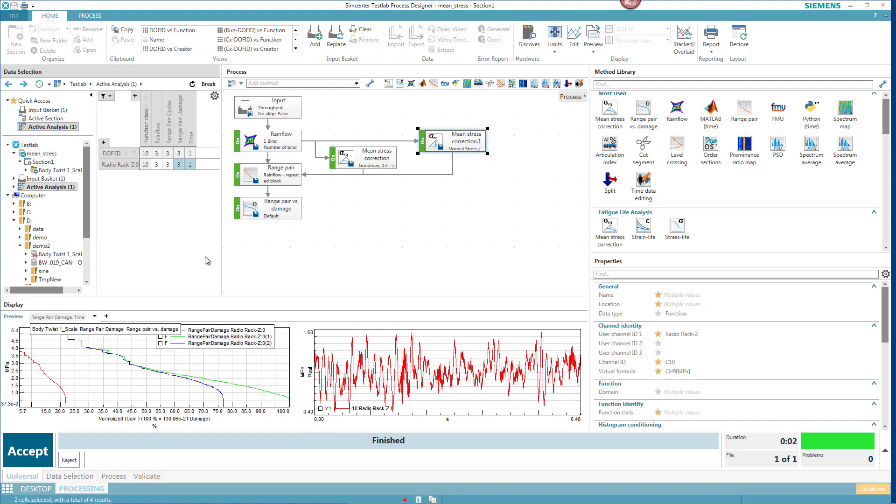